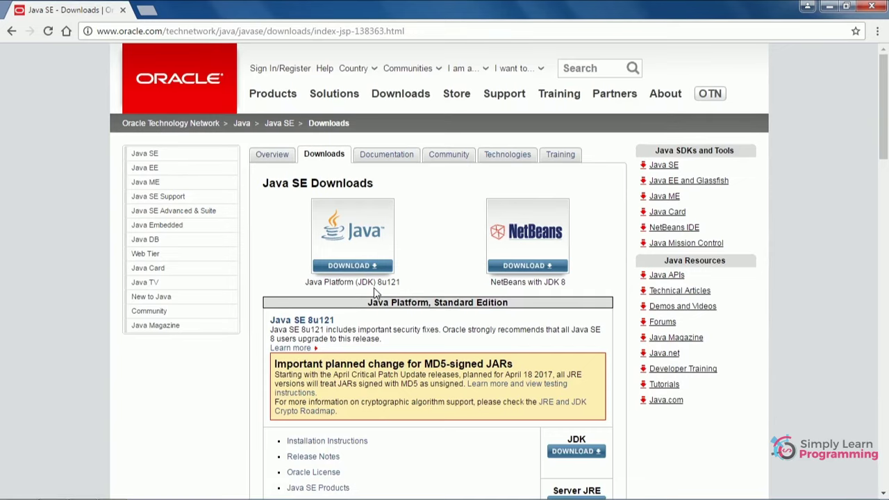
Open the JDK 8u121 downloads, accept the license agreement and download the Windows x86 installer jdk-8u121-windows-i586.exe
{"action": "left_click", "coordinate": [343, 263]}
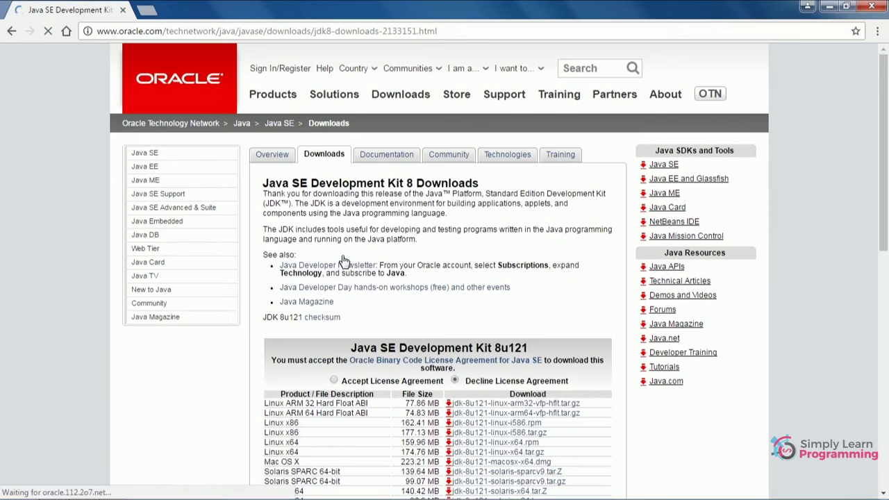
{"action": "scroll", "coordinate": [342, 261], "scroll_direction": "down", "scroll_amount": 4}
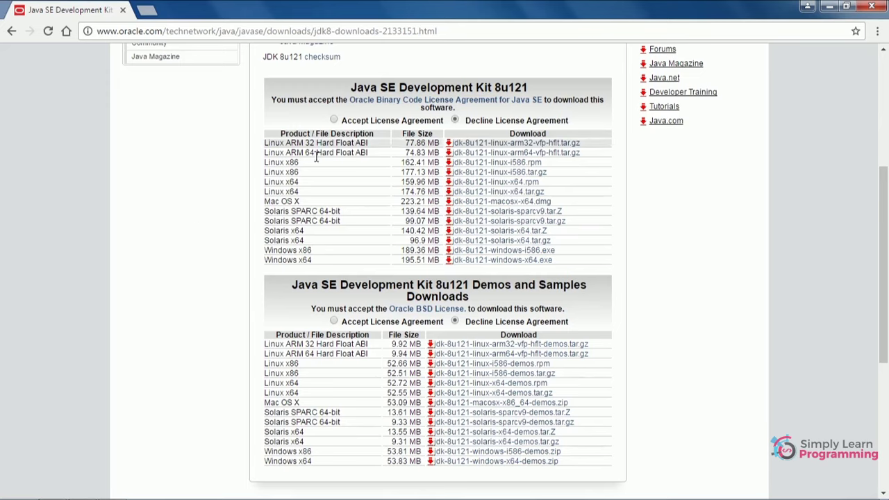
{"action": "left_click", "coordinate": [334, 121]}
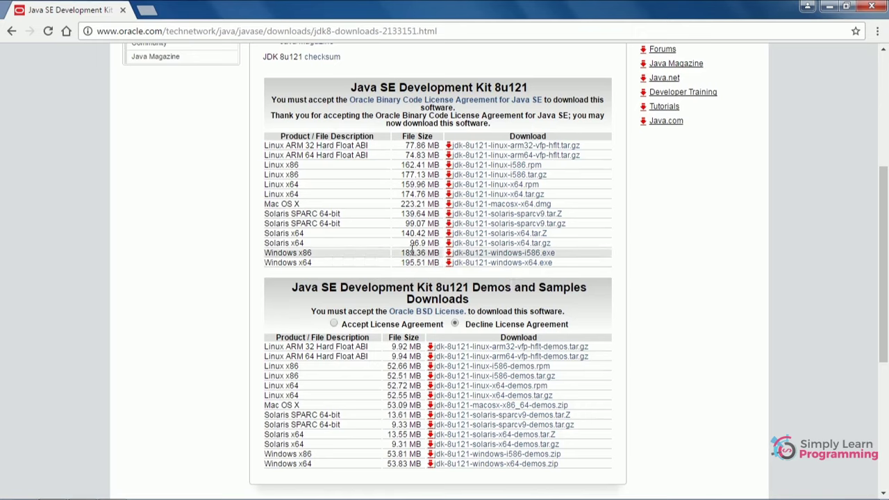
{"action": "left_click", "coordinate": [509, 254]}
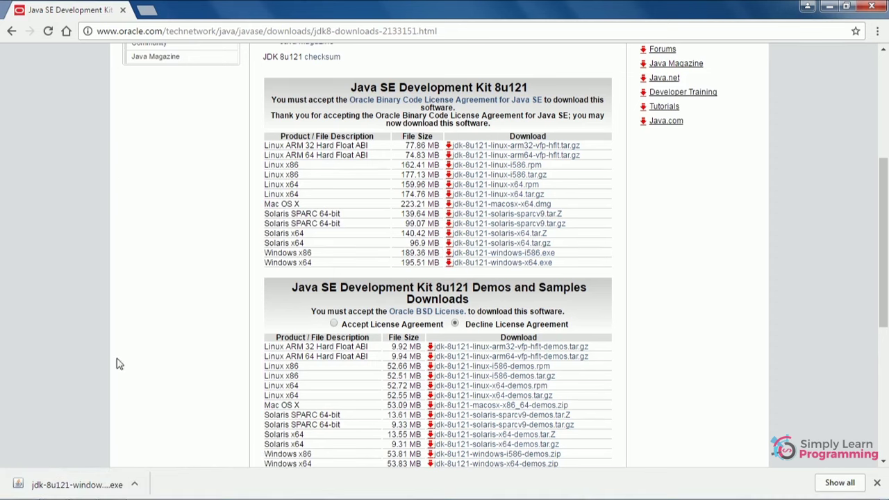
Run the downloaded JDK installer through to completion and close the setup wizard
{"action": "left_click", "coordinate": [66, 489]}
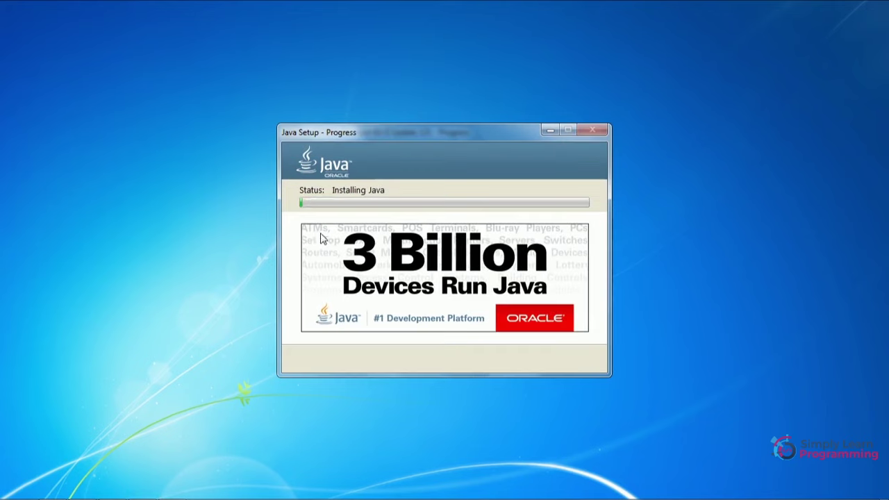
{"action": "mouse_move", "coordinate": [113, 497]}
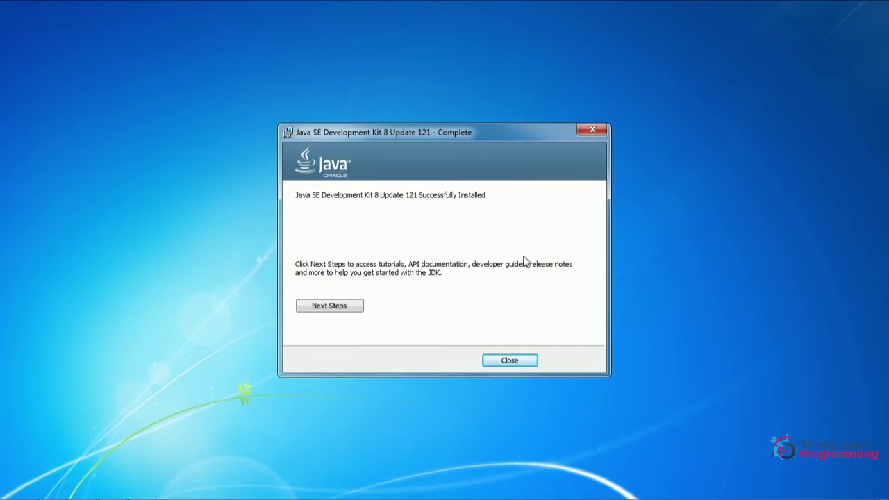
{"action": "left_click", "coordinate": [509, 360]}
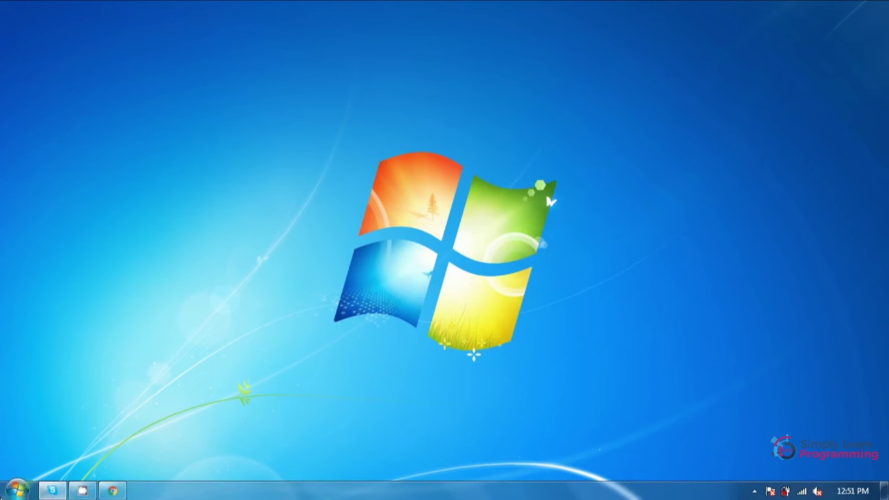
Browse the computer's C: drive to the folder Program Files\Java\jdk1.8.0_121
{"action": "left_click", "coordinate": [9, 490]}
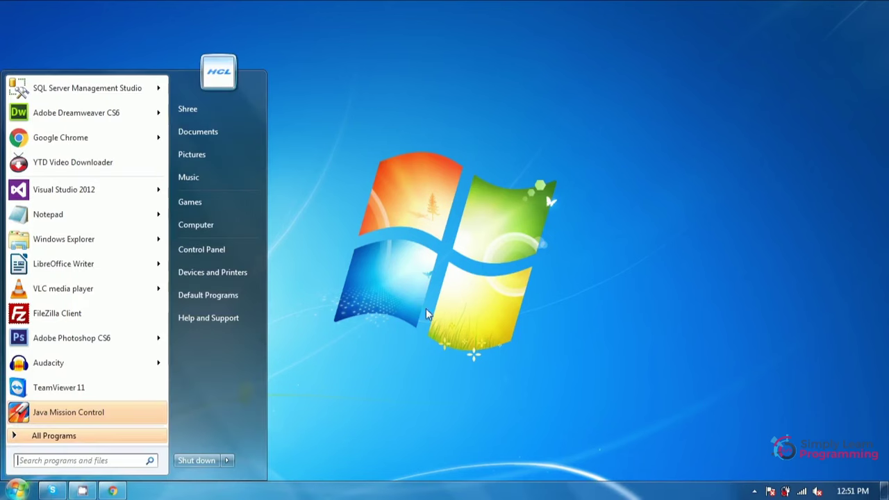
{"action": "left_click", "coordinate": [189, 231]}
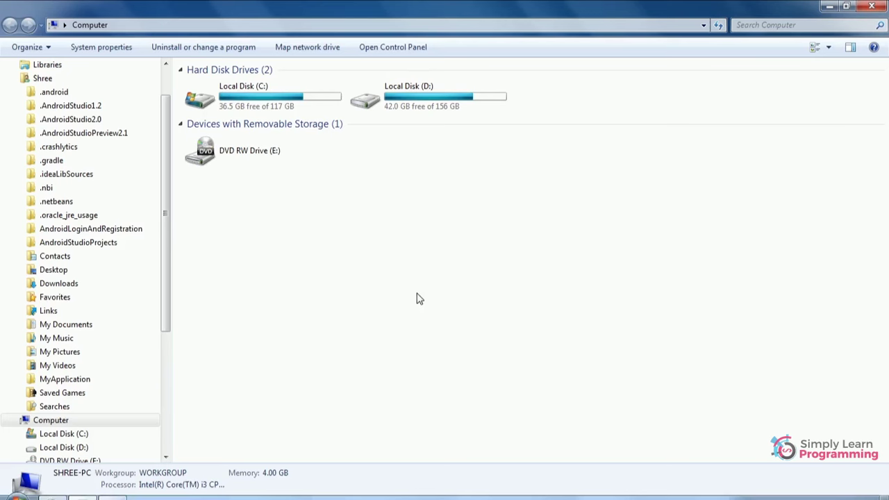
{"action": "double_click", "coordinate": [275, 103]}
{"action": "double_click", "coordinate": [234, 183]}
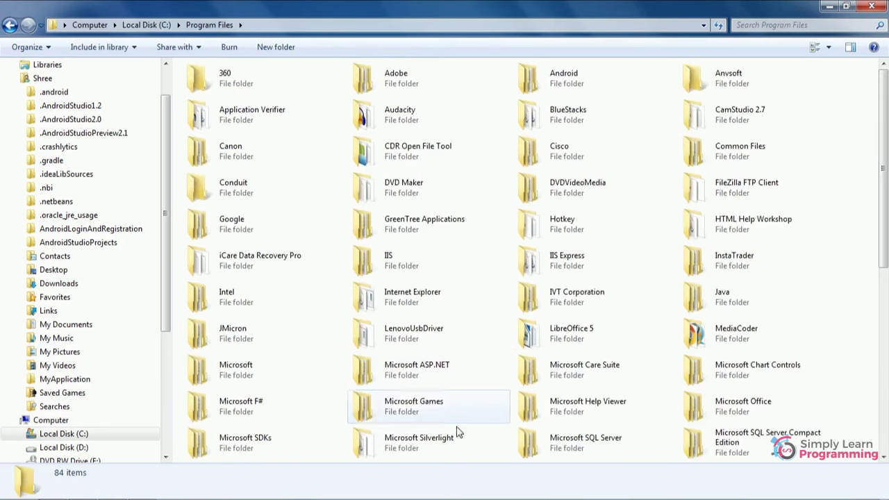
{"action": "double_click", "coordinate": [728, 300]}
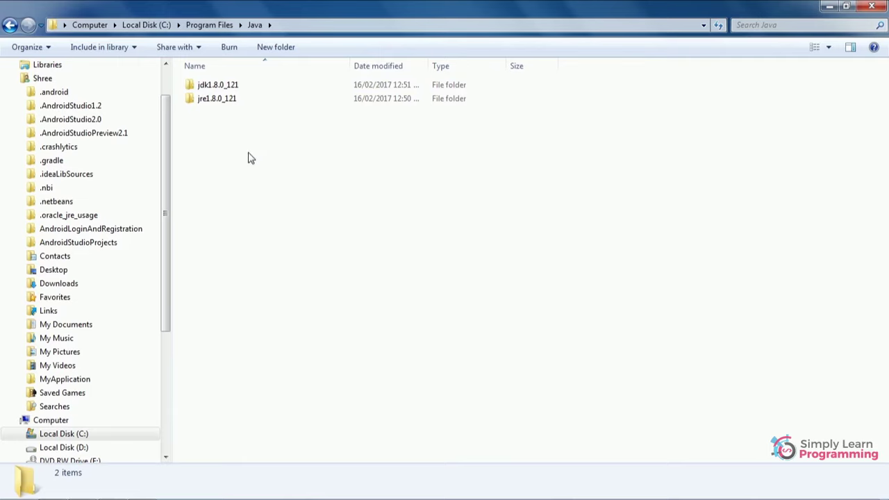
{"action": "double_click", "coordinate": [218, 86]}
Copy the full path of the jdk1.8.0_121 folder and close the file window
{"action": "left_click", "coordinate": [158, 25]}
{"action": "right_click", "coordinate": [158, 26]}
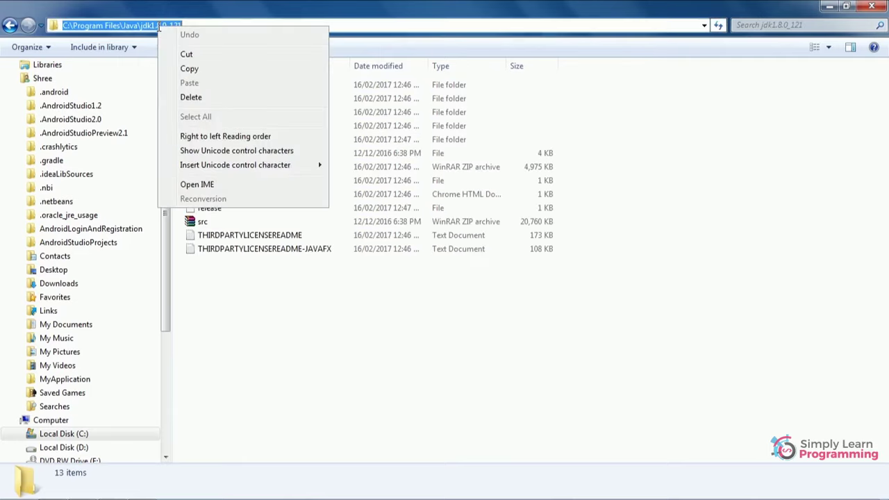
{"action": "left_click", "coordinate": [189, 69]}
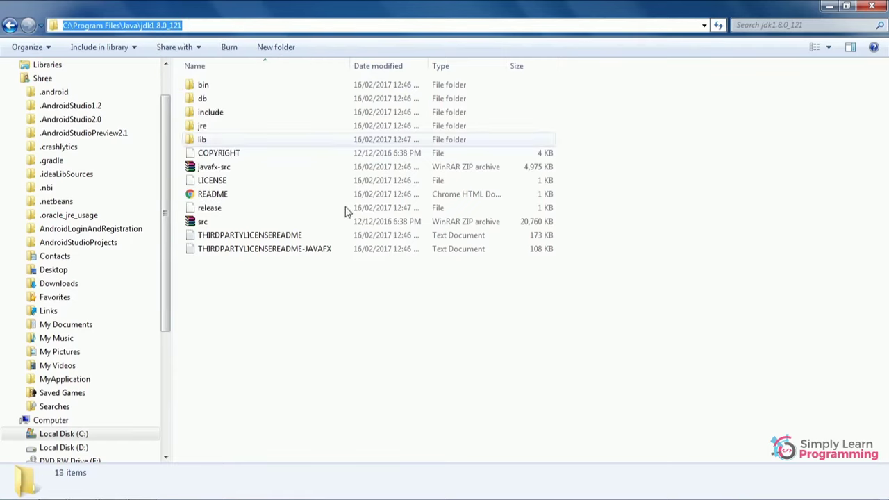
{"action": "left_click", "coordinate": [880, 8]}
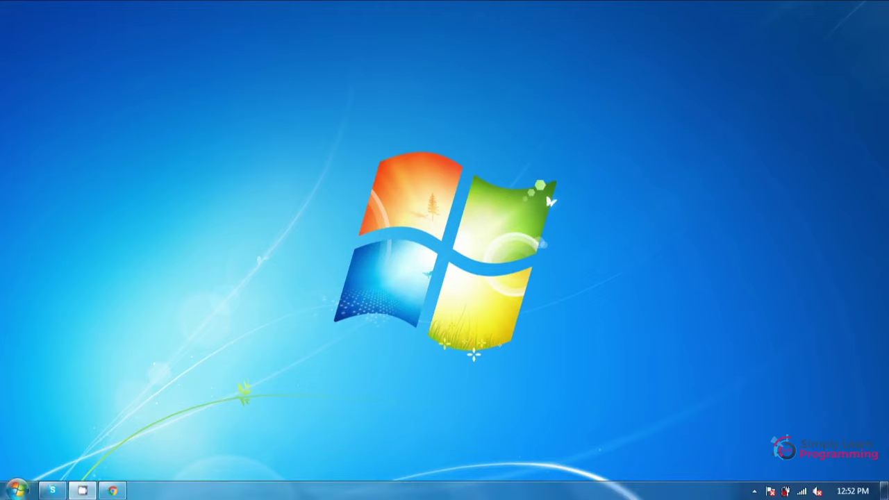
Open the environment variables from the computer's advanced system properties
{"action": "left_click", "coordinate": [17, 490]}
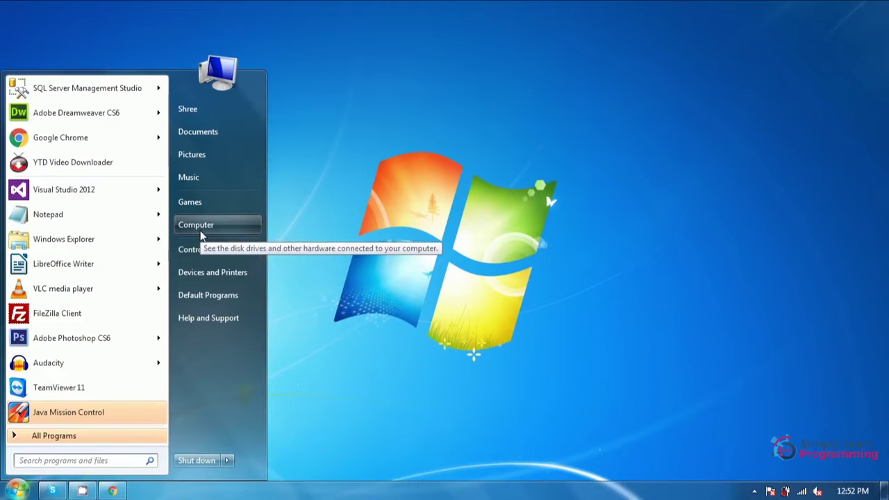
{"action": "right_click", "coordinate": [201, 236]}
{"action": "left_click", "coordinate": [234, 342]}
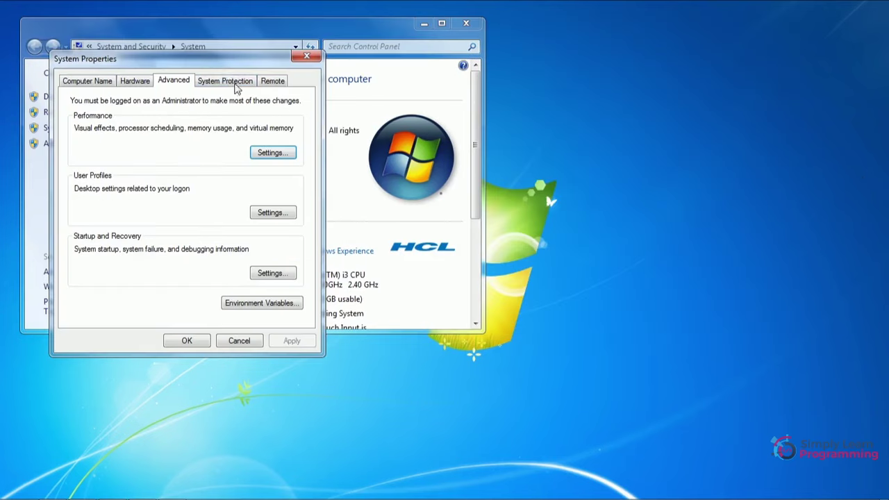
{"action": "left_click_drag", "start_coordinate": [229, 60], "coordinate": [236, 46]}
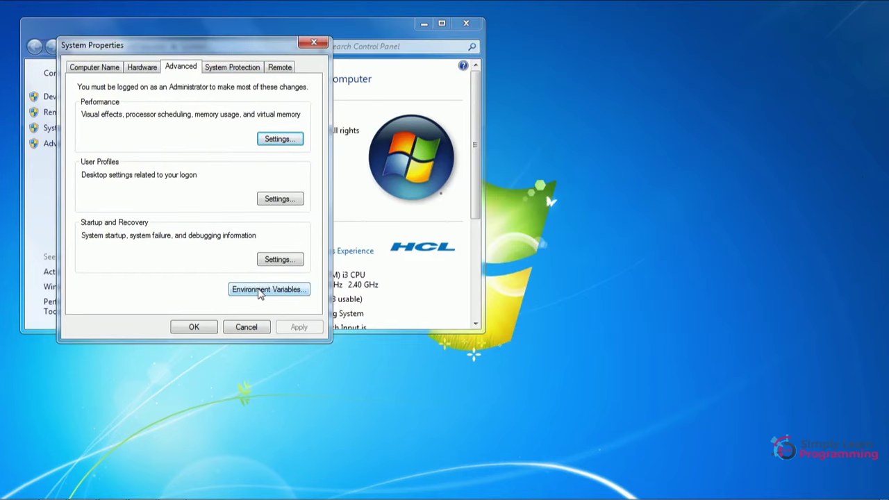
{"action": "left_click", "coordinate": [260, 292]}
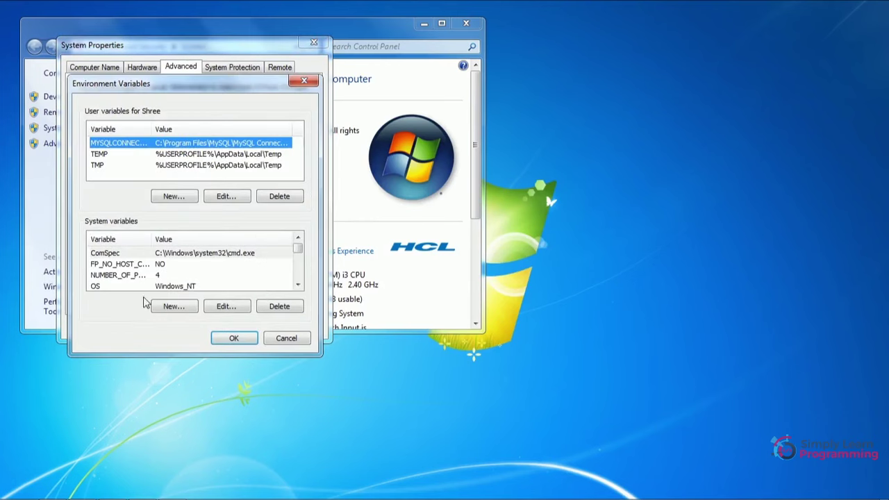
Create the system variable JAVA_HOME with the value C:\Program Files\Java\jdk1.8.0_121, save it and close the system settings
{"action": "left_click", "coordinate": [169, 308]}
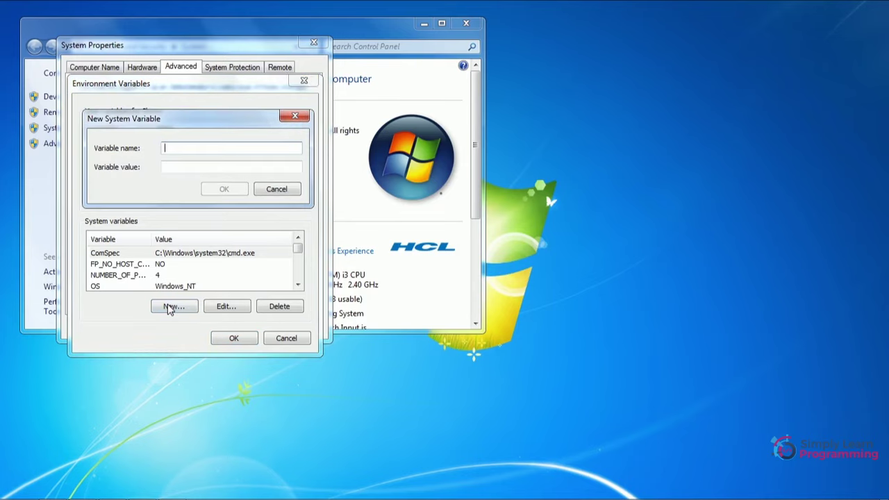
{"action": "type", "text": "JAVA_HOME"}
{"action": "left_click", "coordinate": [196, 169]}
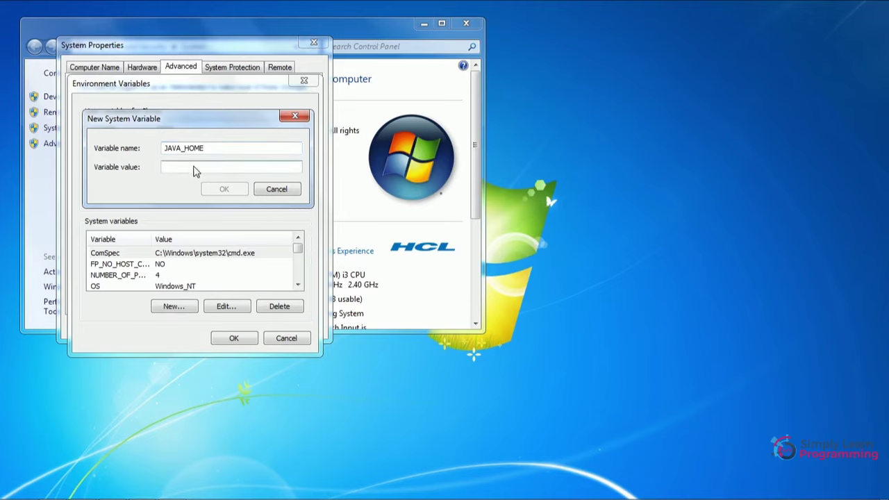
{"action": "key", "text": "ctrl+v"}
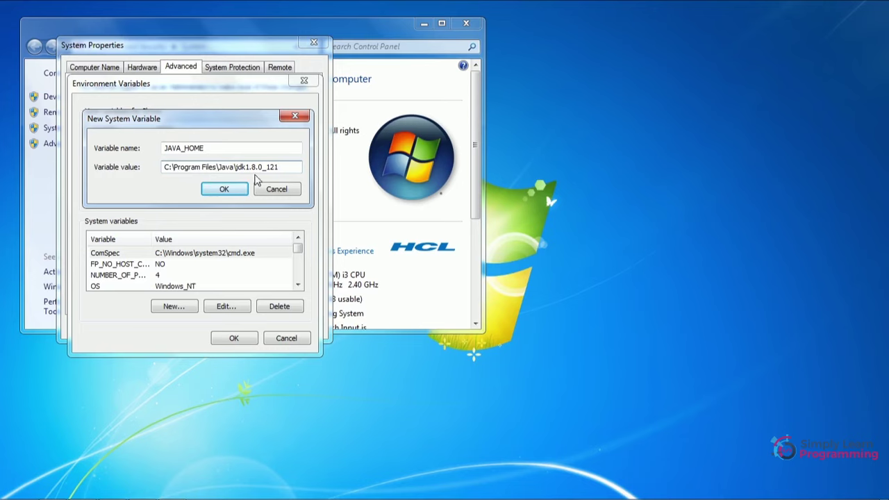
{"action": "left_click", "coordinate": [229, 190]}
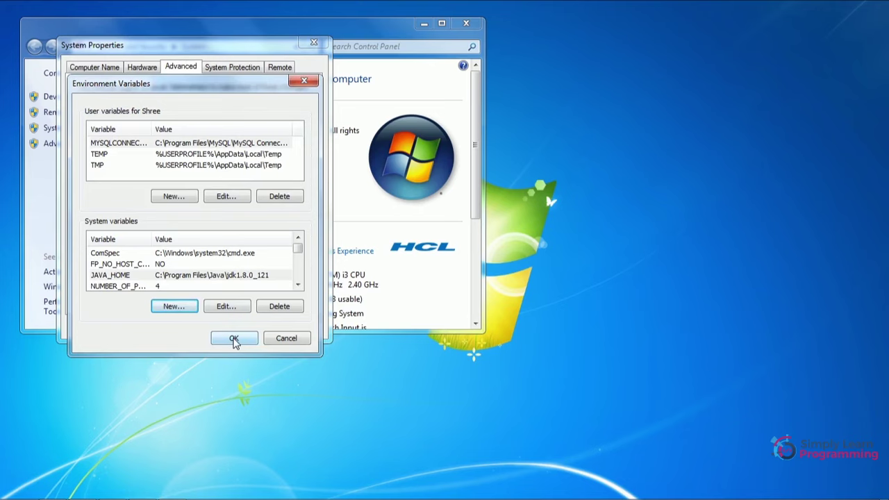
{"action": "left_click", "coordinate": [234, 339]}
{"action": "left_click", "coordinate": [202, 329]}
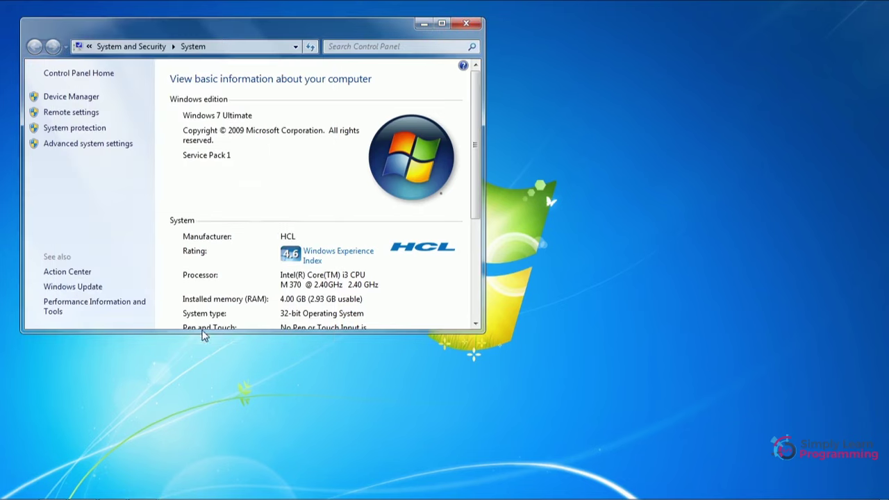
{"action": "left_click", "coordinate": [464, 24]}
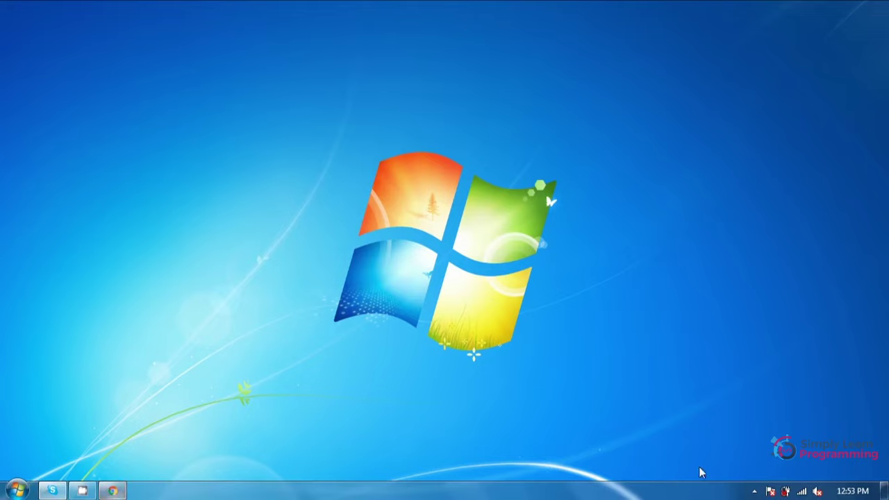
Switch to Chrome, go to google.com and search for "android studio download"
{"action": "left_click", "coordinate": [753, 493]}
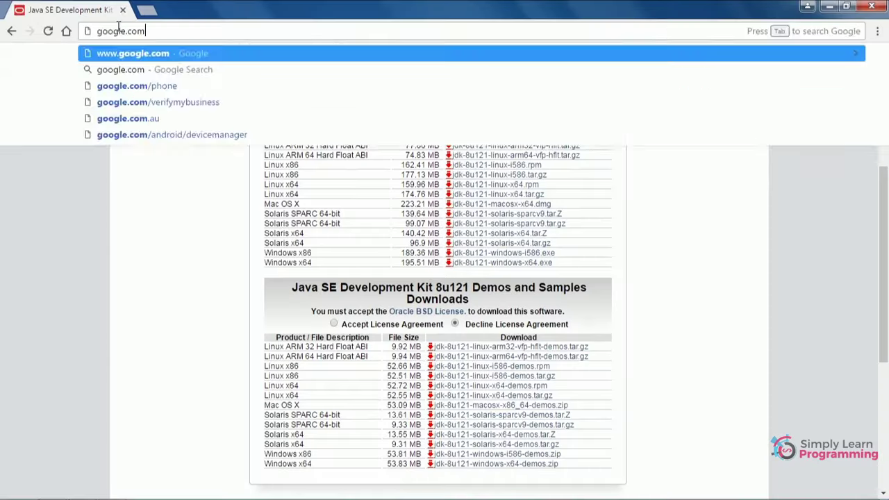
{"action": "key", "text": "Return"}
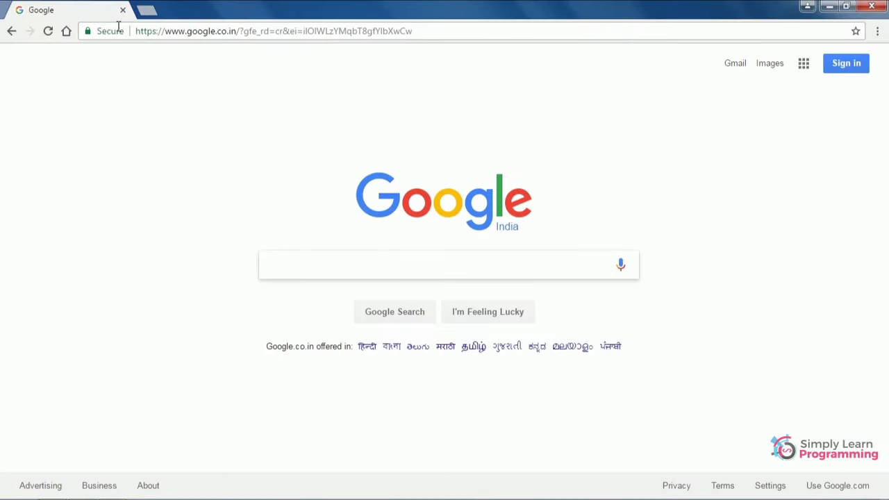
{"action": "type", "text": "and"}
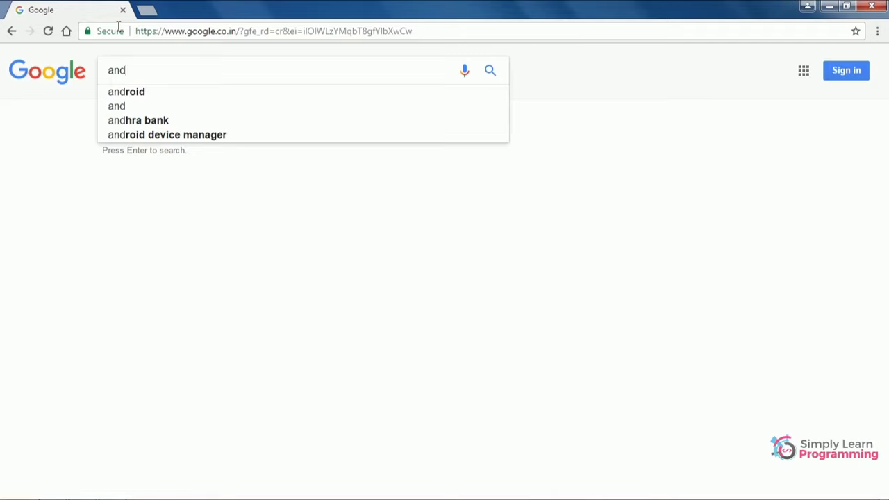
{"action": "type", "text": "roid"}
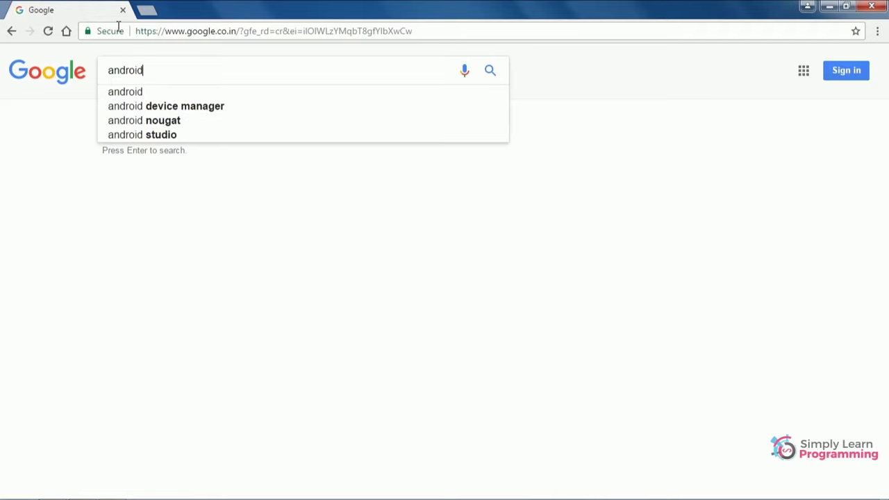
{"action": "type", "text": " stdi"}
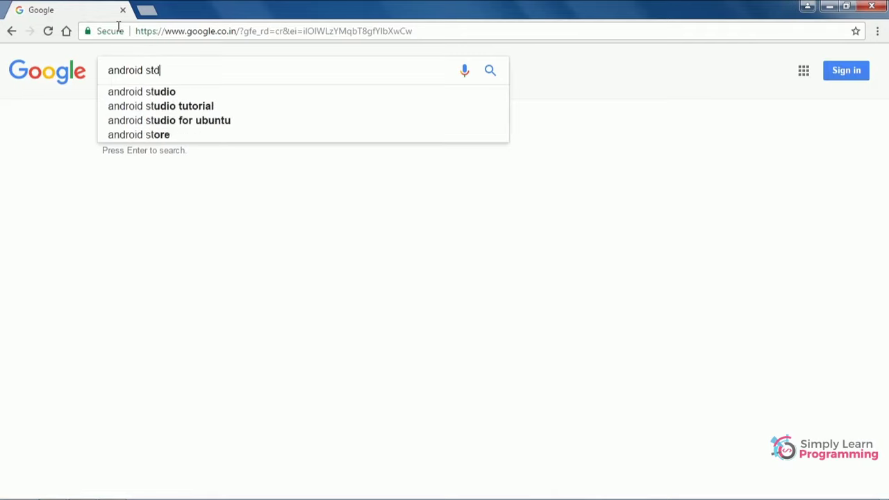
{"action": "key", "text": "Down"}
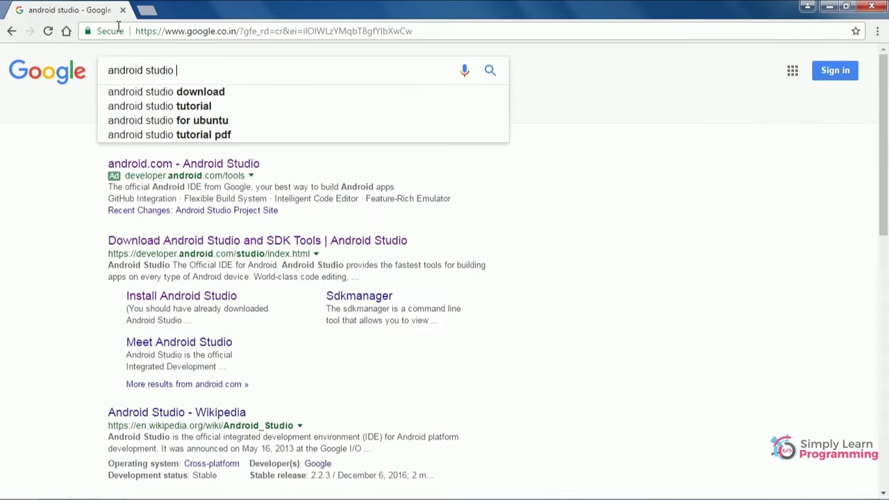
{"action": "key", "text": "Down"}
{"action": "key", "text": "Return"}
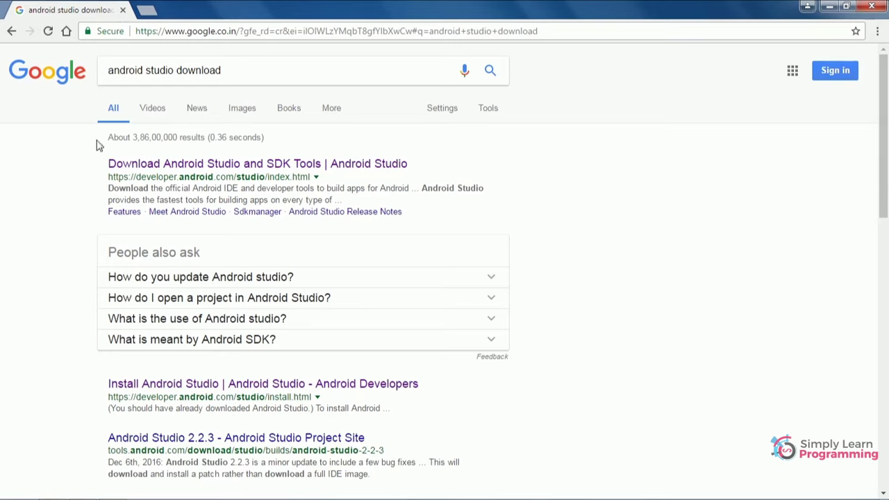
Open the official Android Studio download page, accept the terms and conditions, and download Android Studio for Windows
{"action": "left_click", "coordinate": [220, 169]}
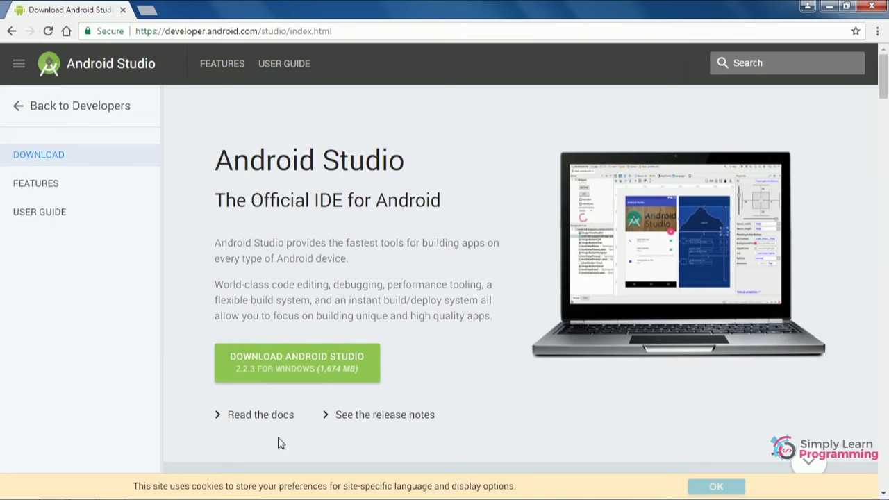
{"action": "left_click", "coordinate": [295, 361]}
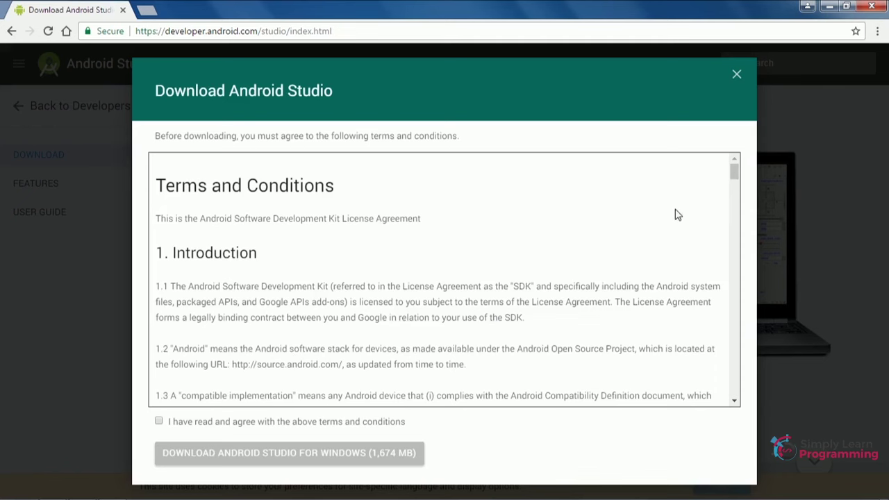
{"action": "left_click_drag", "start_coordinate": [733, 172], "coordinate": [731, 244]}
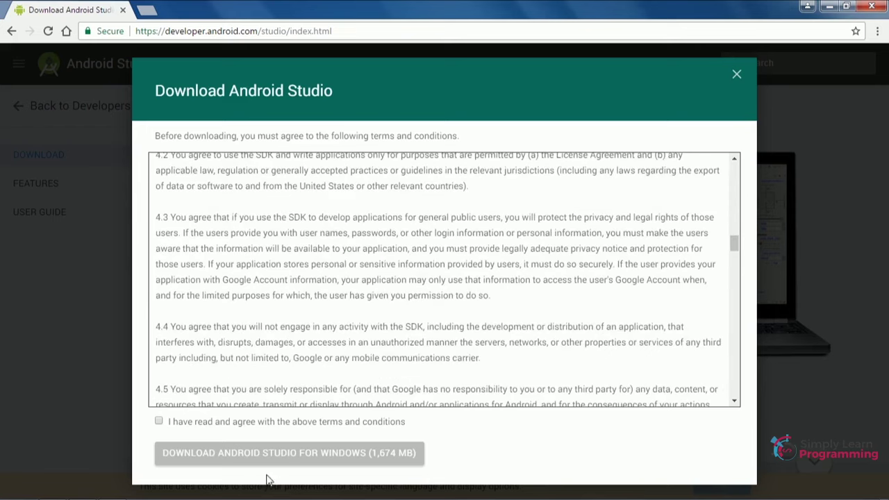
{"action": "left_click", "coordinate": [159, 422]}
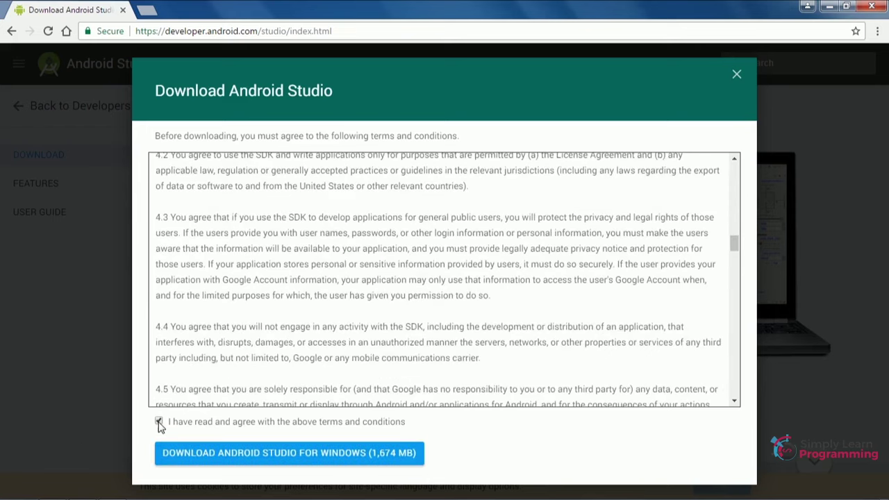
{"action": "left_click", "coordinate": [303, 458]}
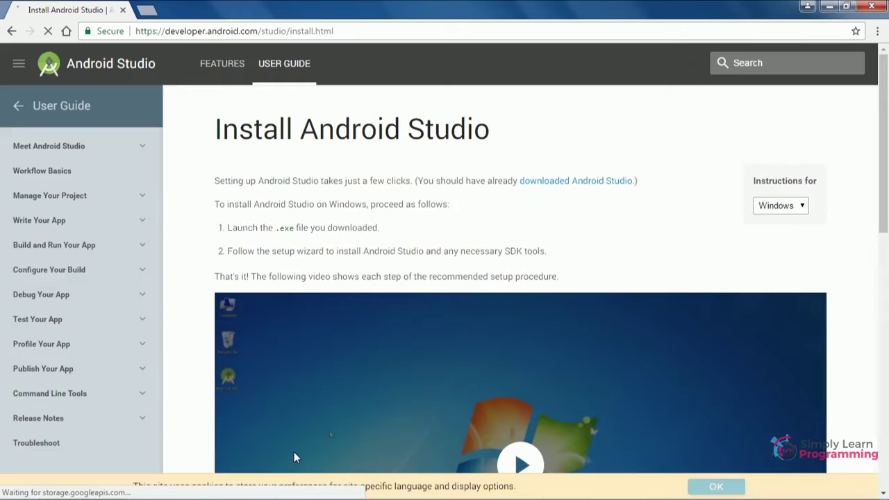
Switch from the browser to File Explorer, launch studio from C:\Program Files\Android\Android Studio\bin and close the folder window
{"action": "mouse_move", "coordinate": [302, 497]}
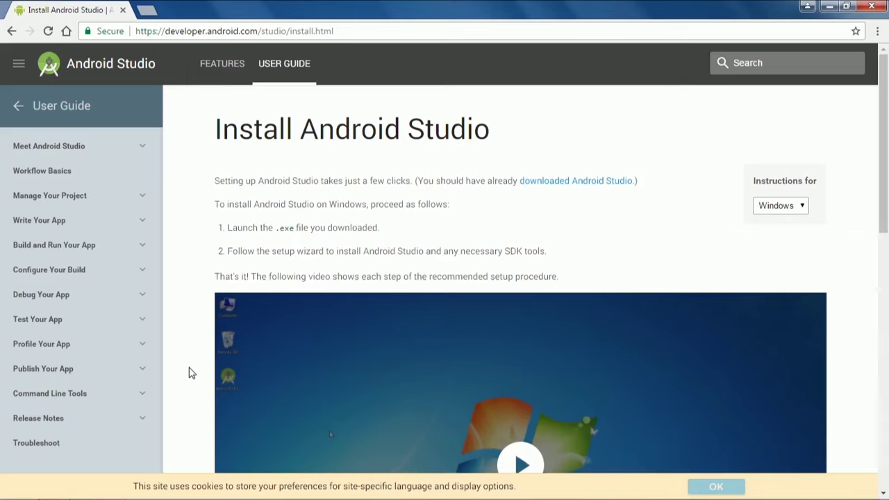
{"action": "mouse_move", "coordinate": [218, 495]}
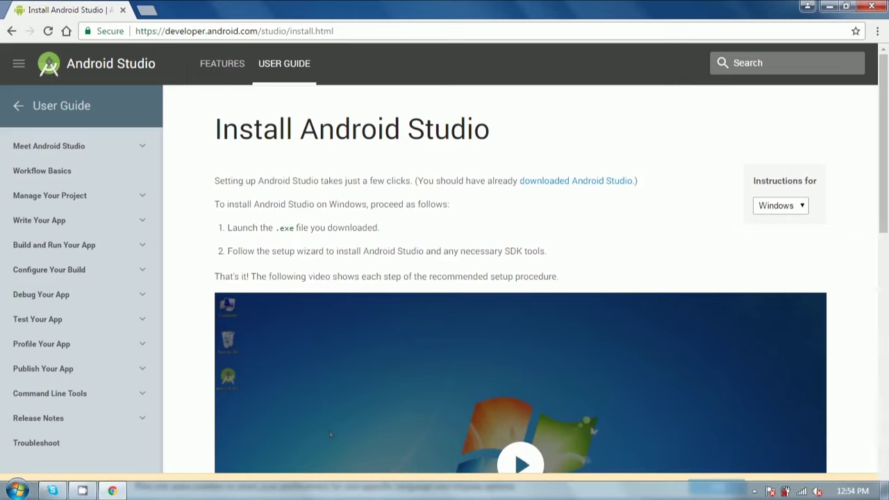
{"action": "left_click", "coordinate": [829, 6]}
{"action": "left_click", "coordinate": [116, 492]}
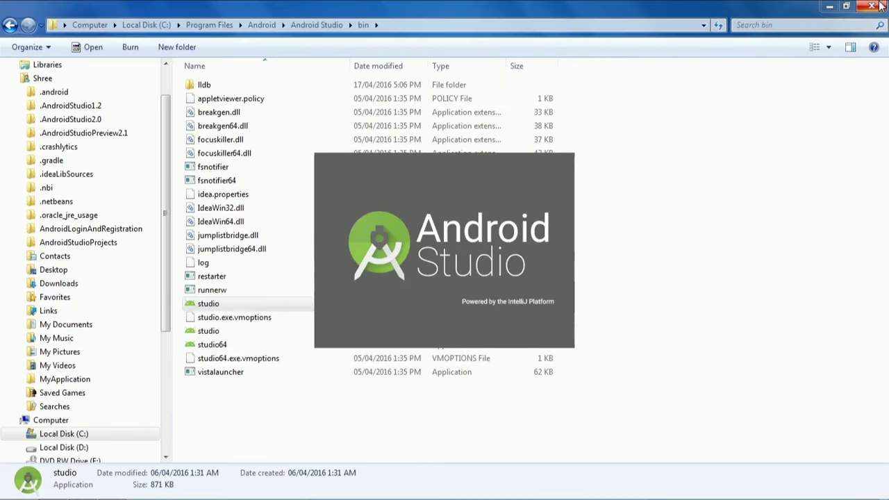
{"action": "left_click", "coordinate": [878, 5]}
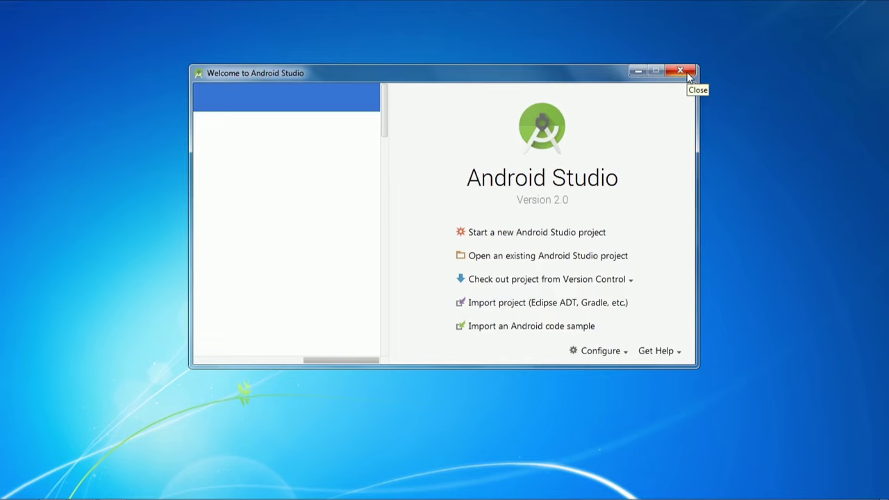
Open Android Studio's SDK Manager and look through the available SDK platforms and SDK tools
{"action": "left_click", "coordinate": [610, 354]}
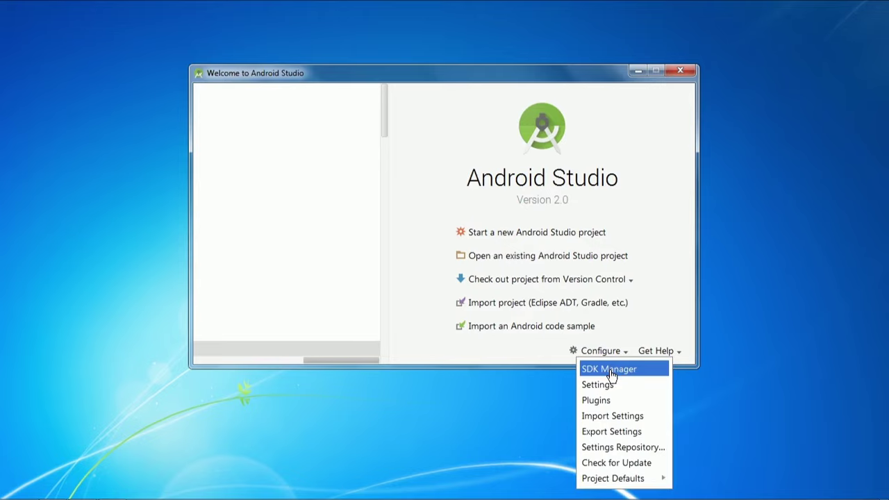
{"action": "left_click", "coordinate": [612, 375]}
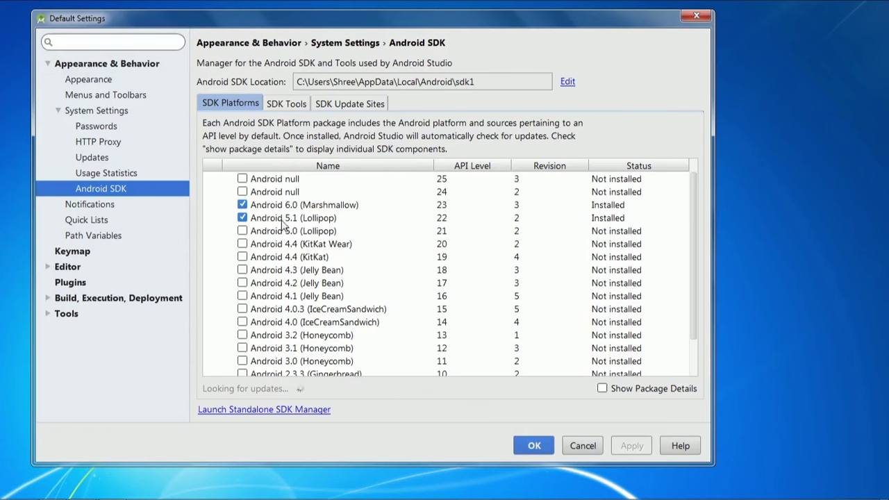
{"action": "left_click", "coordinate": [286, 104]}
{"action": "left_click_drag", "start_coordinate": [694, 220], "coordinate": [694, 327]}
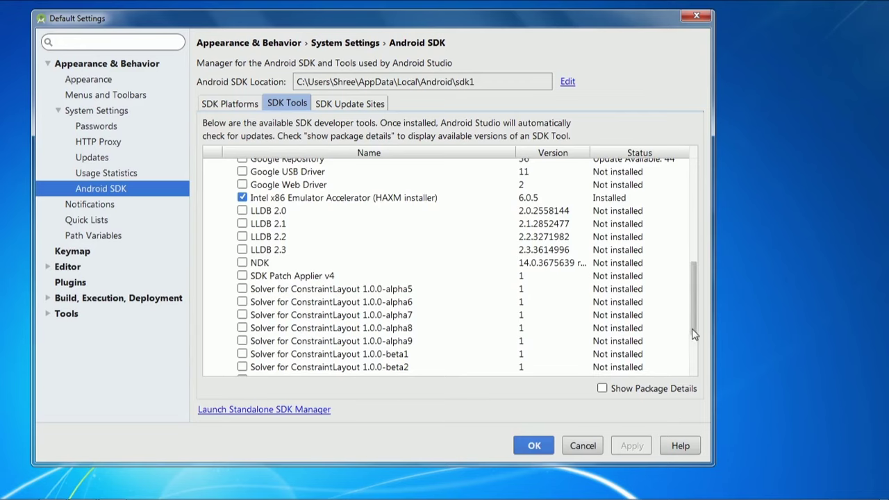
{"action": "scroll", "coordinate": [694, 361], "scroll_direction": "down", "scroll_amount": 3}
{"action": "scroll", "coordinate": [693, 367], "scroll_direction": "up", "scroll_amount": 6}
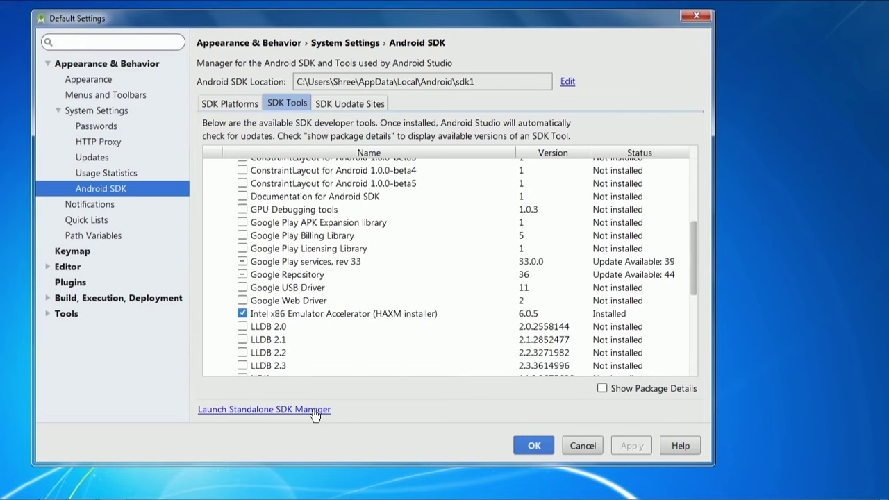
Review the package list in the standalone SDK Manager and close both it and the default settings
{"action": "left_click", "coordinate": [313, 410]}
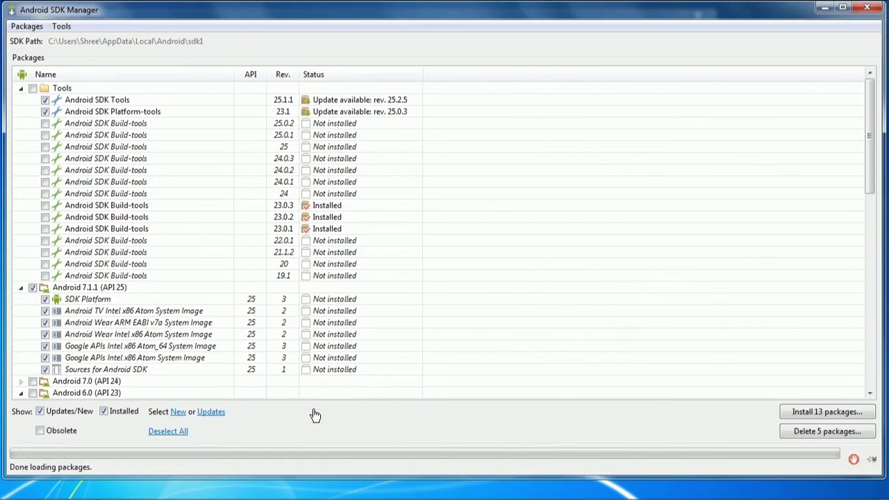
{"action": "left_click_drag", "start_coordinate": [872, 184], "coordinate": [884, 162]}
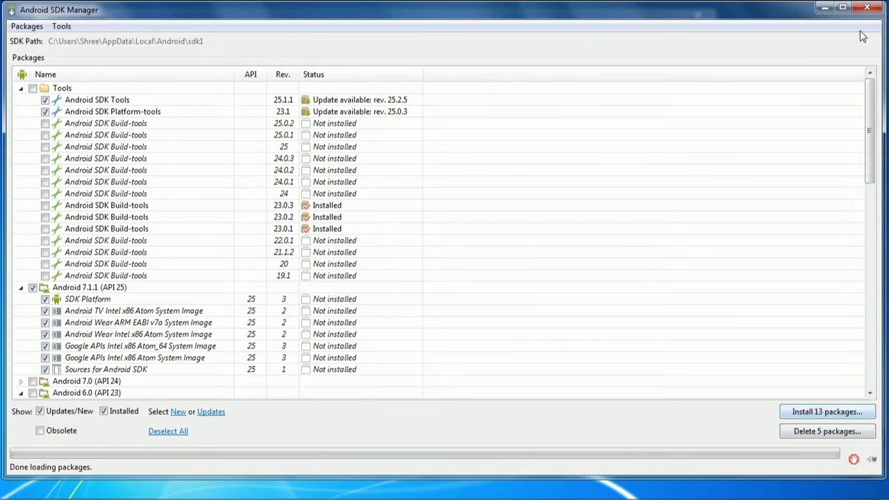
{"action": "left_click", "coordinate": [875, 10]}
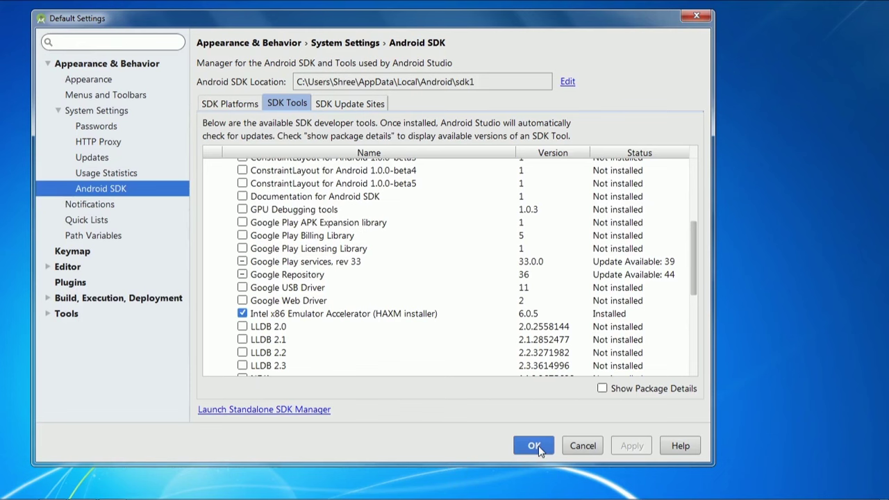
{"action": "left_click", "coordinate": [535, 446]}
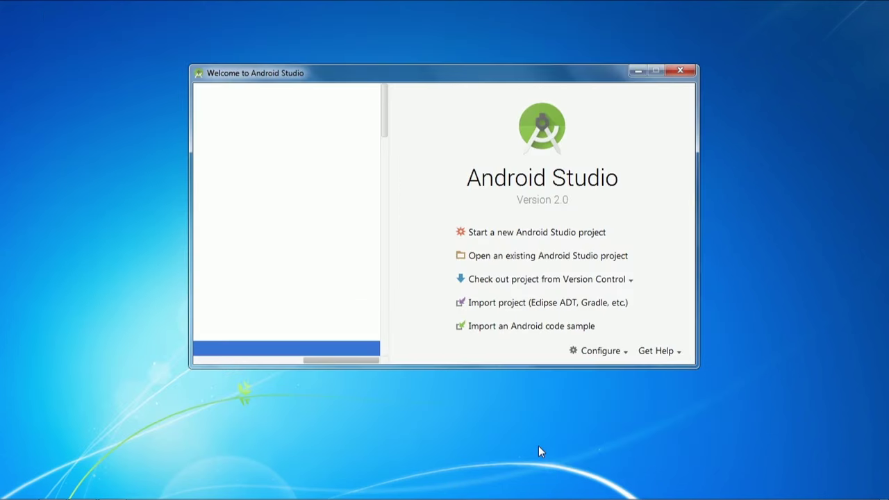